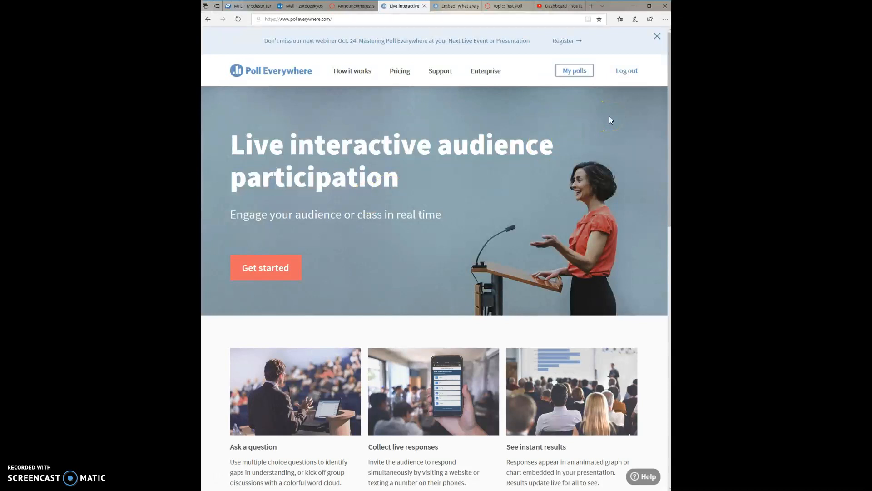
Start a new poll from the Donut chart example in the Poll Everywhere examples collection
{"action": "left_click", "coordinate": [574, 70]}
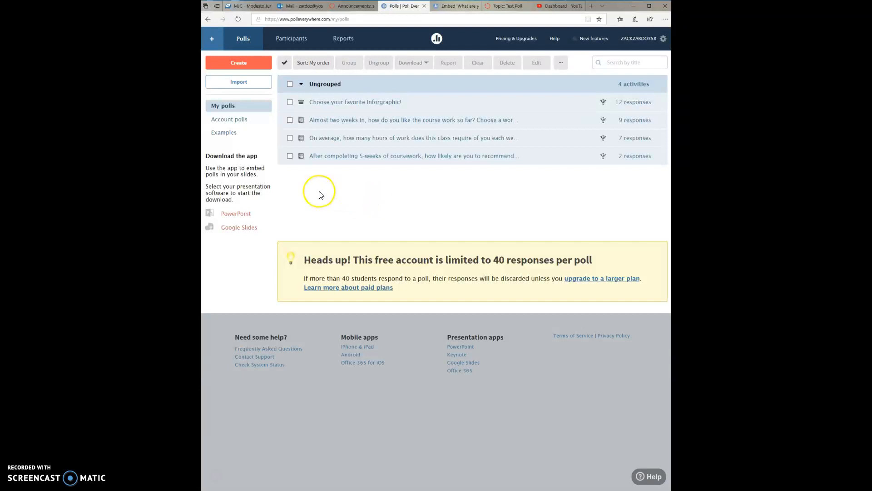
{"action": "left_click", "coordinate": [226, 135]}
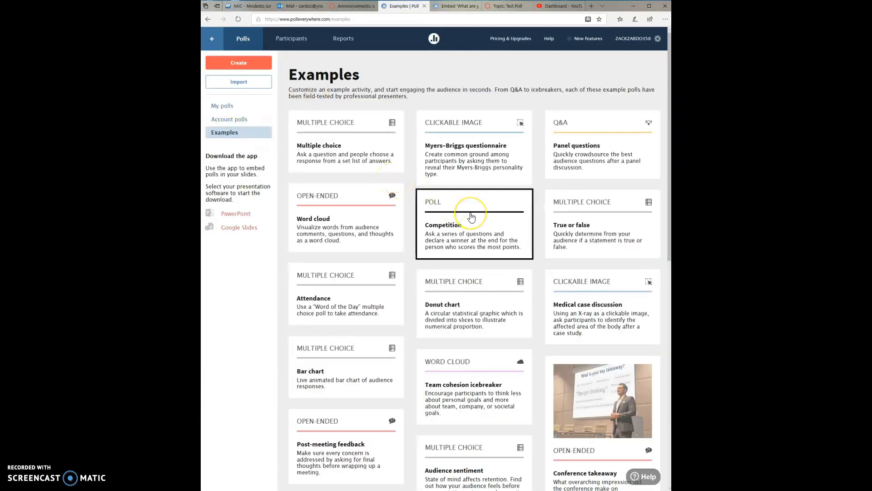
{"action": "scroll", "coordinate": [470, 206], "scroll_direction": "down", "scroll_amount": 3}
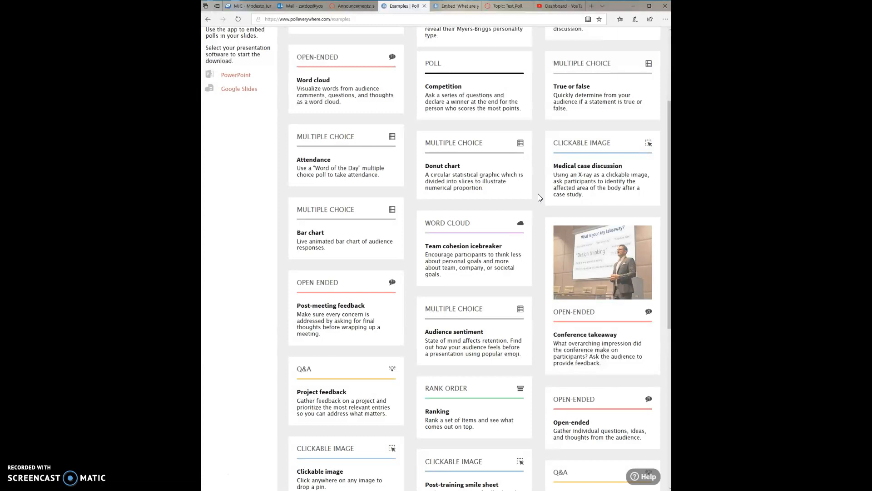
{"action": "left_click", "coordinate": [448, 176]}
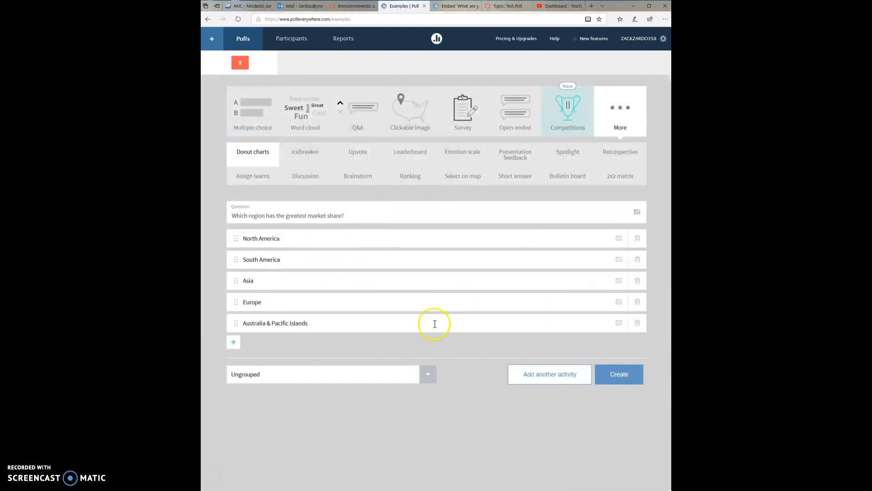
Replace the poll question with "What is your favorite activity in this course?"
{"action": "left_click_drag", "start_coordinate": [347, 215], "coordinate": [227, 206]}
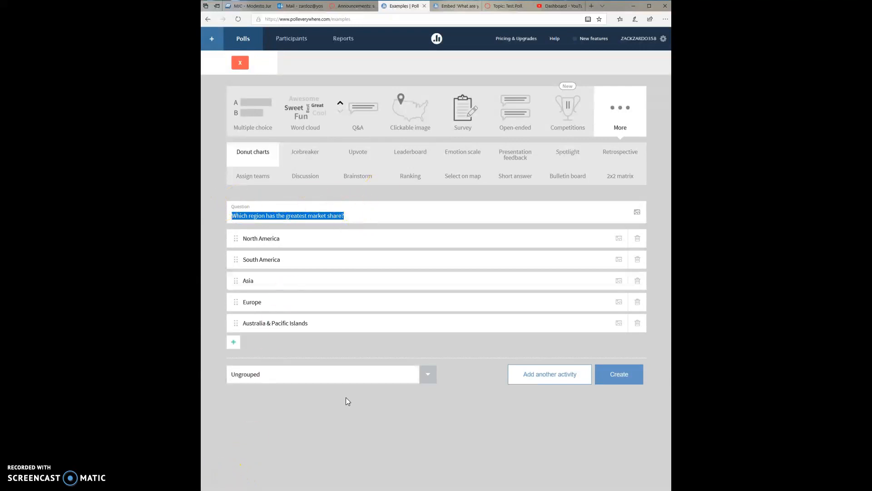
{"action": "type", "text": "What "}
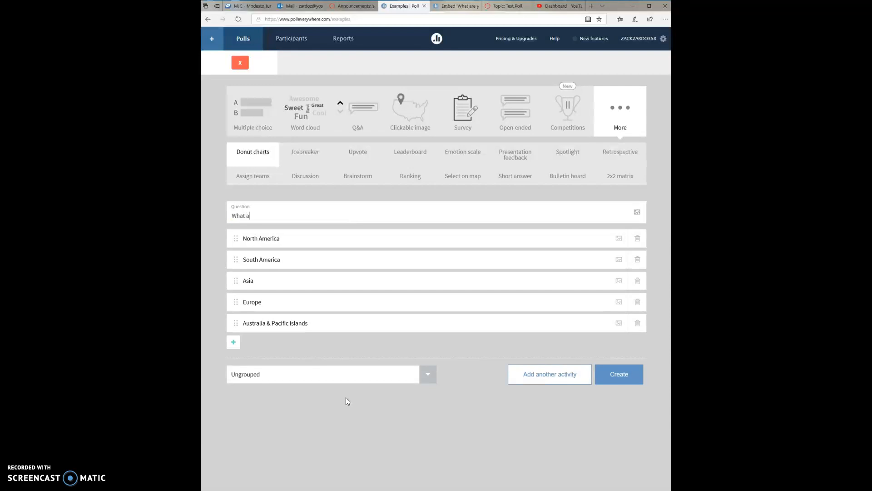
{"action": "type", "text": "is your favorite activity in theis course?"}
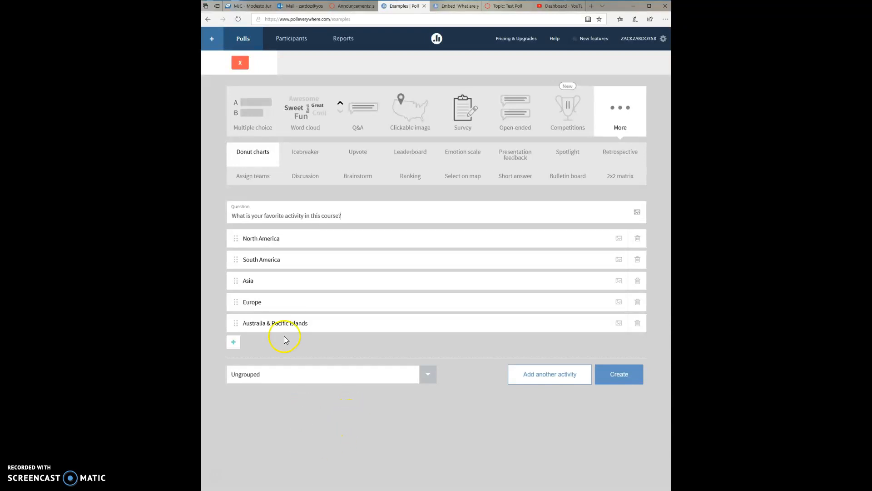
Replace the first three answer options with "Discussions", "Readings" and "Tests/Exams"
{"action": "left_click_drag", "start_coordinate": [287, 240], "coordinate": [234, 238]}
{"action": "type", "text": "Discussions"}
{"action": "left_click_drag", "start_coordinate": [290, 259], "coordinate": [240, 262]}
{"action": "type", "text": "Readings"}
{"action": "left_click_drag", "start_coordinate": [255, 280], "coordinate": [236, 280]}
{"action": "type", "text": "Tes"}
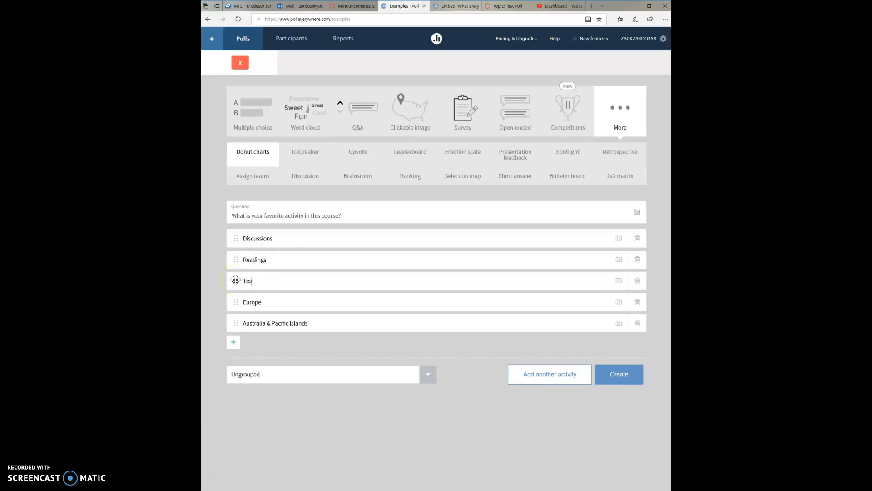
{"action": "type", "text": "ts/Exams"}
Replace the last two answer options with "Simulations in Connect" and "Team Assignments", and create the poll
{"action": "left_click", "coordinate": [268, 302]}
{"action": "double_click", "coordinate": [261, 303]}
{"action": "type", "text": "Simulations in Connect"}
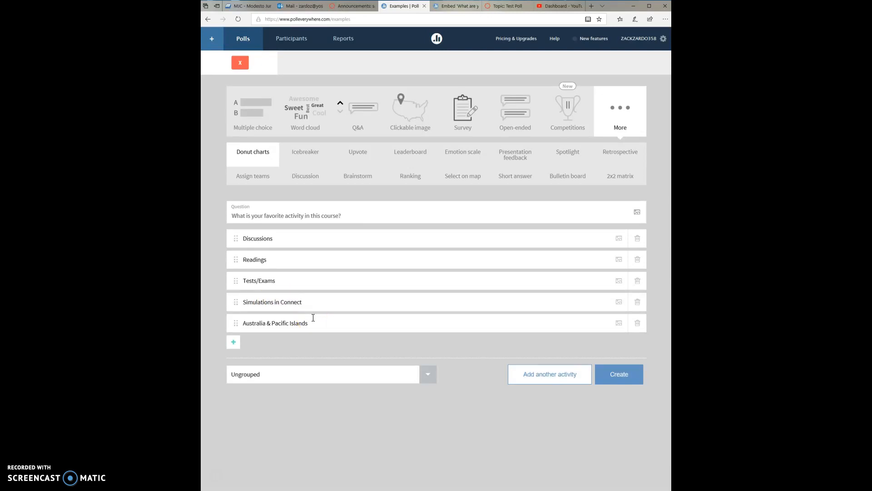
{"action": "left_click_drag", "start_coordinate": [323, 325], "coordinate": [236, 325]}
{"action": "left_click_drag", "start_coordinate": [309, 323], "coordinate": [243, 325]}
{"action": "type", "text": "Team Assignments"}
{"action": "left_click", "coordinate": [435, 335]}
{"action": "left_click", "coordinate": [618, 377]}
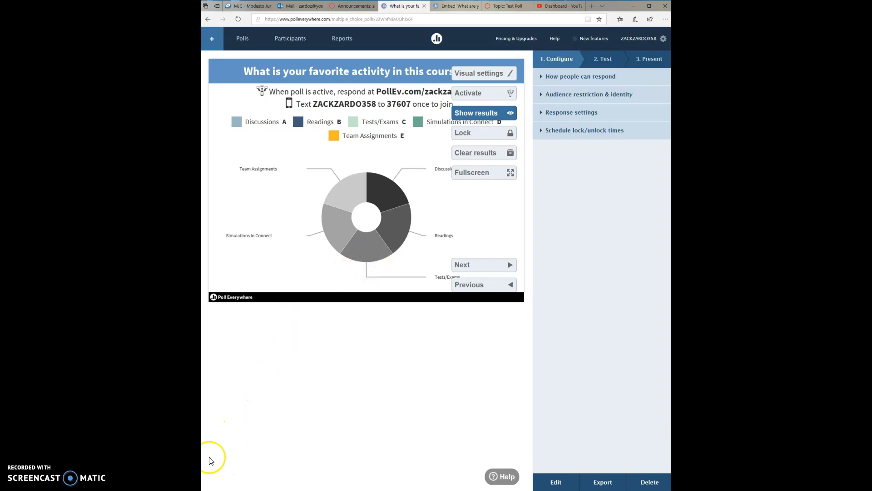
Disable text messaging as a response method so the audience can respond only through the website
{"action": "left_click", "coordinate": [216, 475]}
{"action": "left_click", "coordinate": [587, 79]}
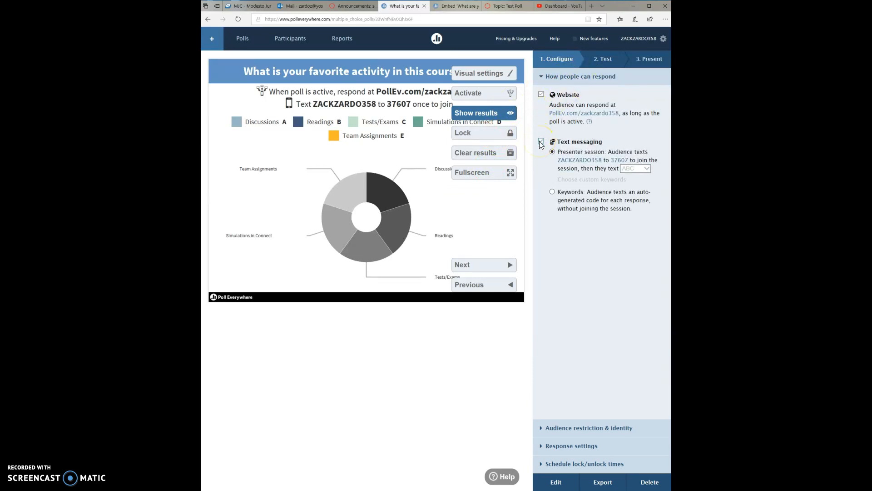
{"action": "left_click", "coordinate": [541, 142]}
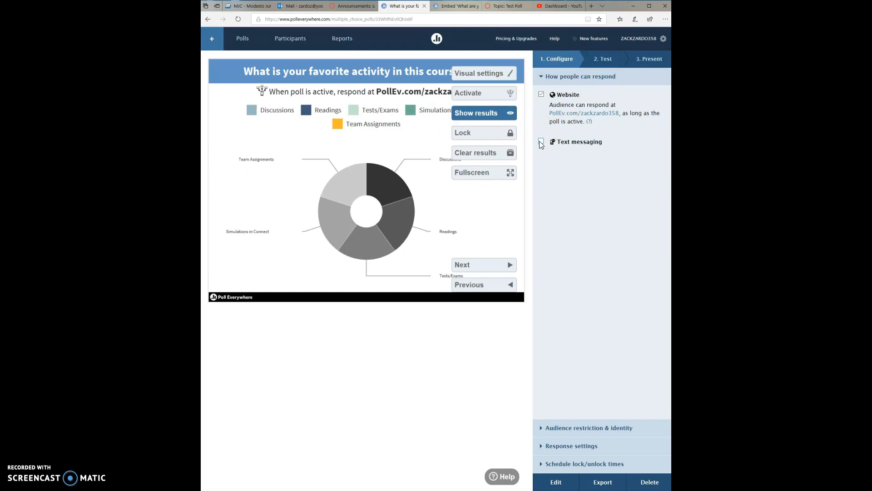
Open the embed page for the poll from its sharing options
{"action": "left_click", "coordinate": [651, 60]}
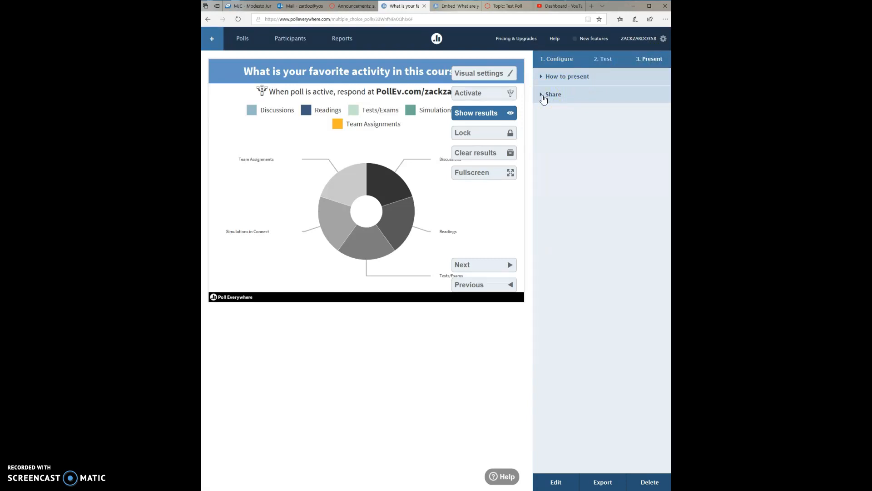
{"action": "left_click", "coordinate": [543, 97]}
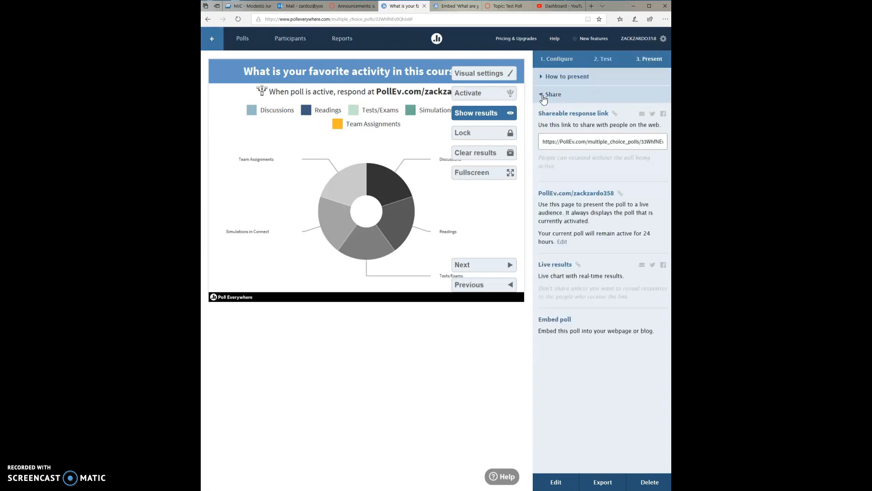
{"action": "left_click", "coordinate": [593, 118]}
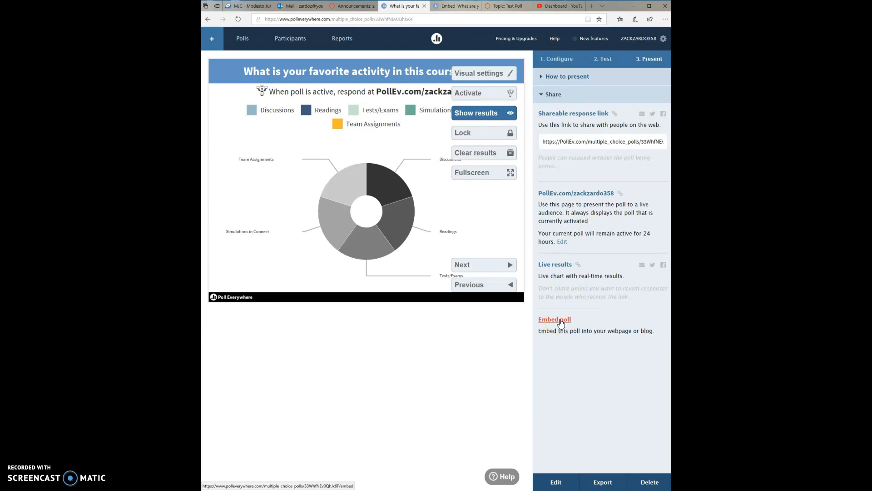
{"action": "left_click", "coordinate": [561, 321]}
{"action": "scroll", "coordinate": [471, 193], "scroll_direction": "down", "scroll_amount": 1}
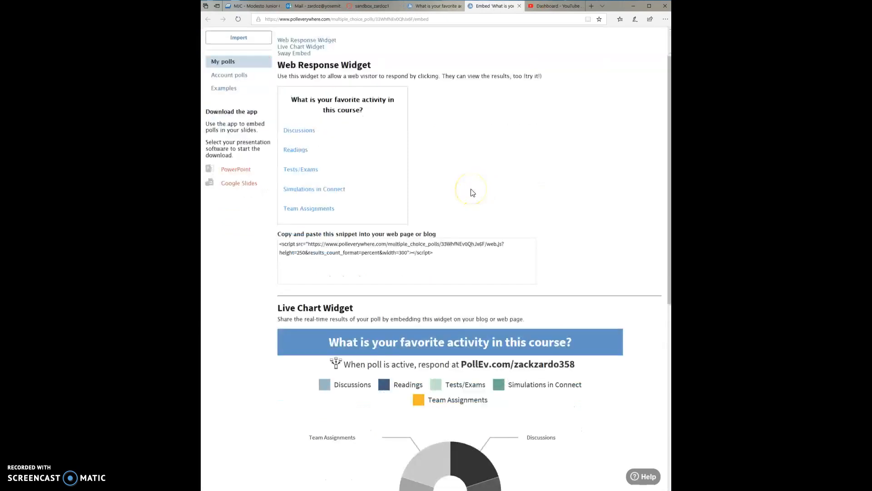
Copy the iframe embed snippet of the Live Chart Widget
{"action": "scroll", "coordinate": [471, 192], "scroll_direction": "down", "scroll_amount": 7}
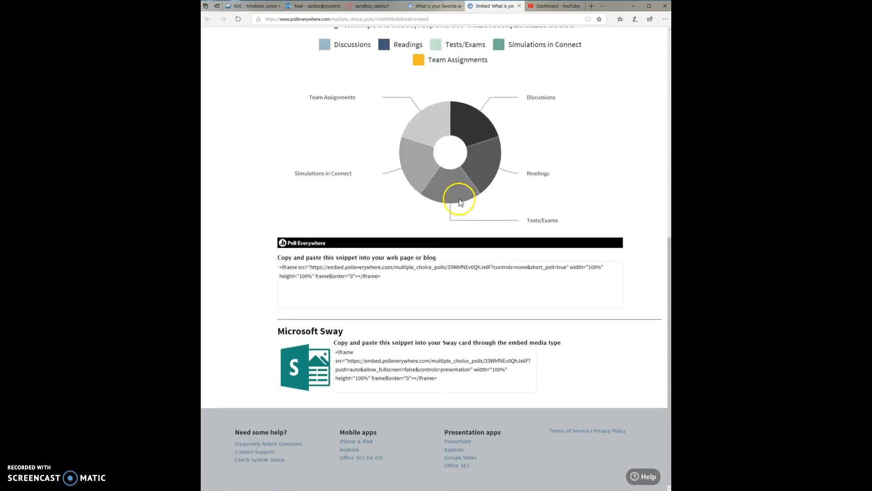
{"action": "left_click_drag", "start_coordinate": [400, 278], "coordinate": [275, 267]}
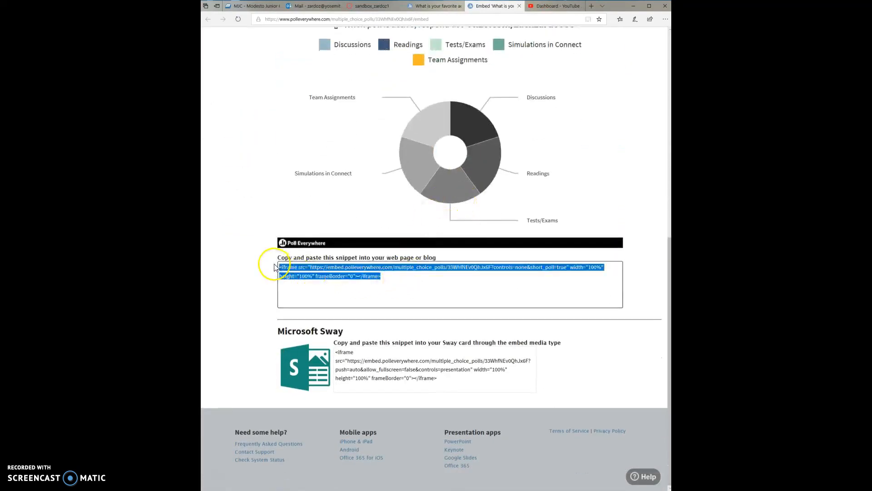
{"action": "right_click", "coordinate": [301, 267]}
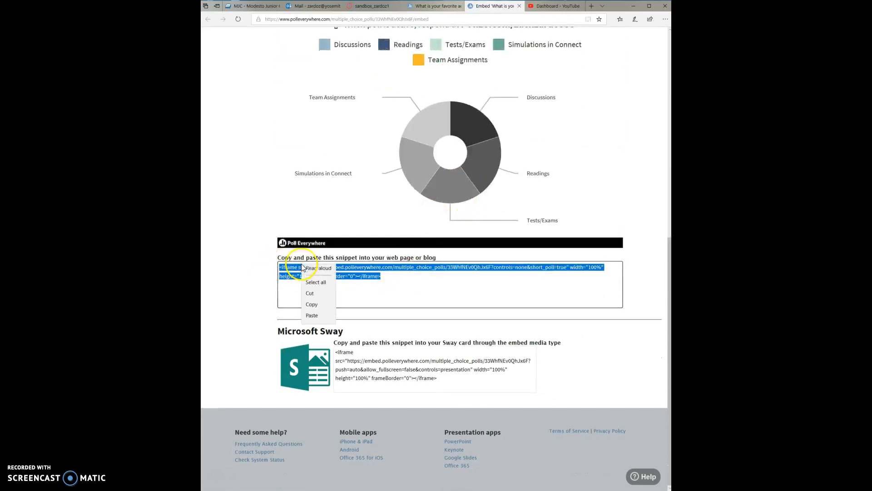
{"action": "left_click", "coordinate": [317, 312]}
{"action": "scroll", "coordinate": [337, 274], "scroll_direction": "up", "scroll_amount": 5}
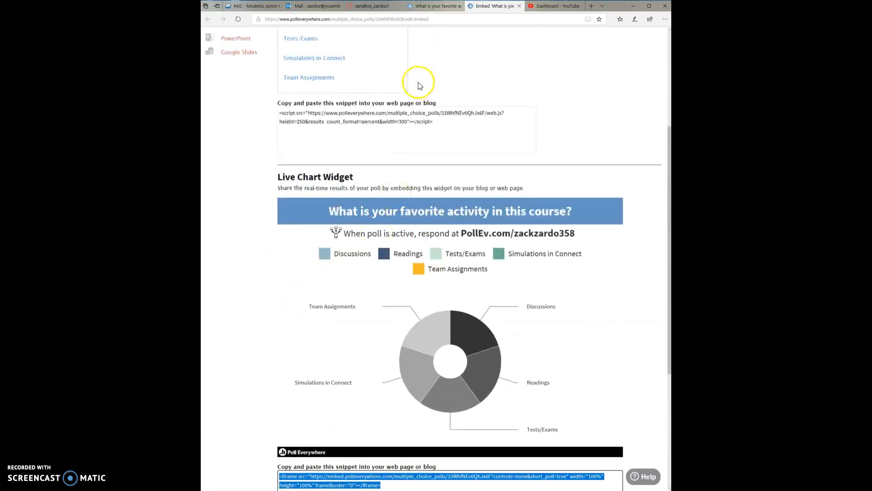
Switch to the Canvas sandbox course and start a new announcement titled "Test Poll"
{"action": "left_click", "coordinate": [369, 6]}
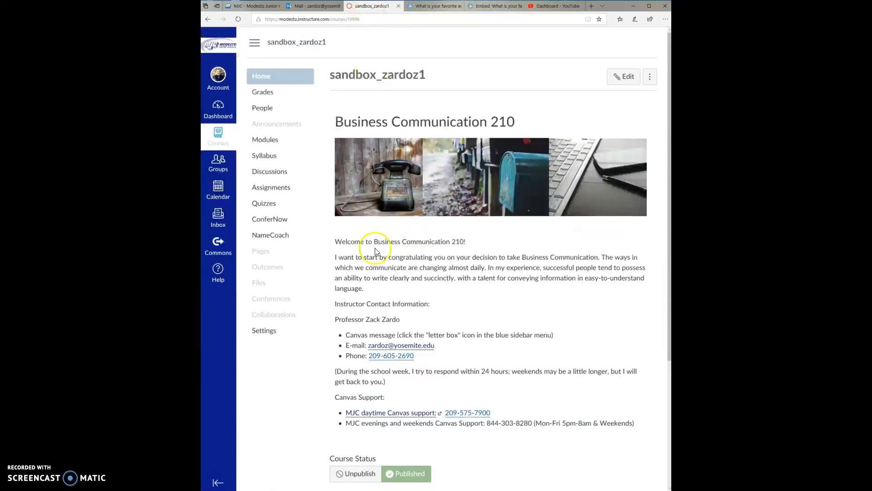
{"action": "left_click", "coordinate": [275, 125]}
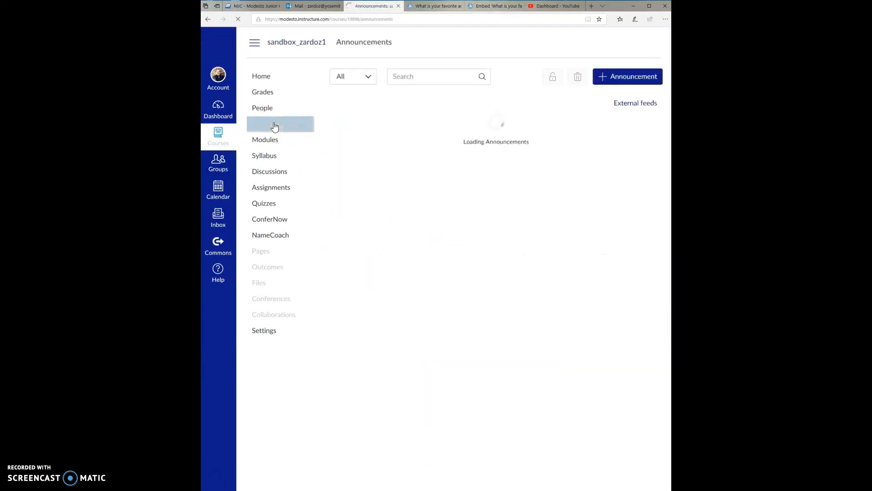
{"action": "left_click", "coordinate": [632, 77]}
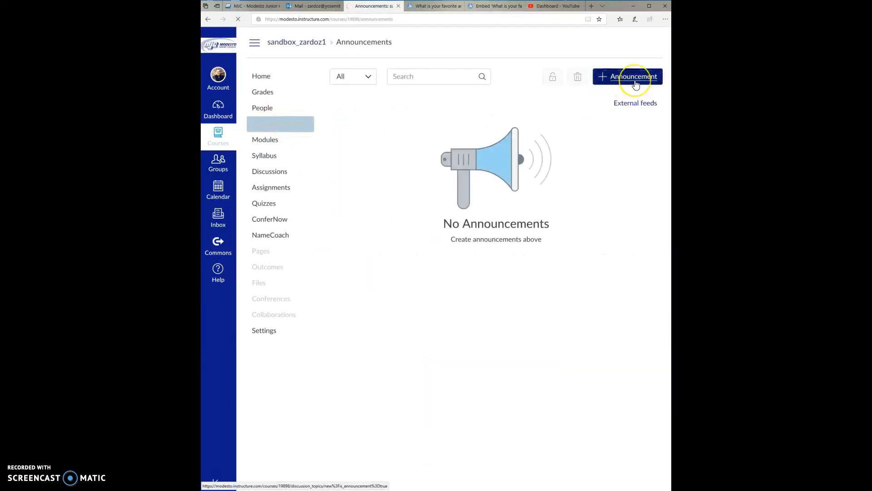
{"action": "left_click", "coordinate": [390, 87]}
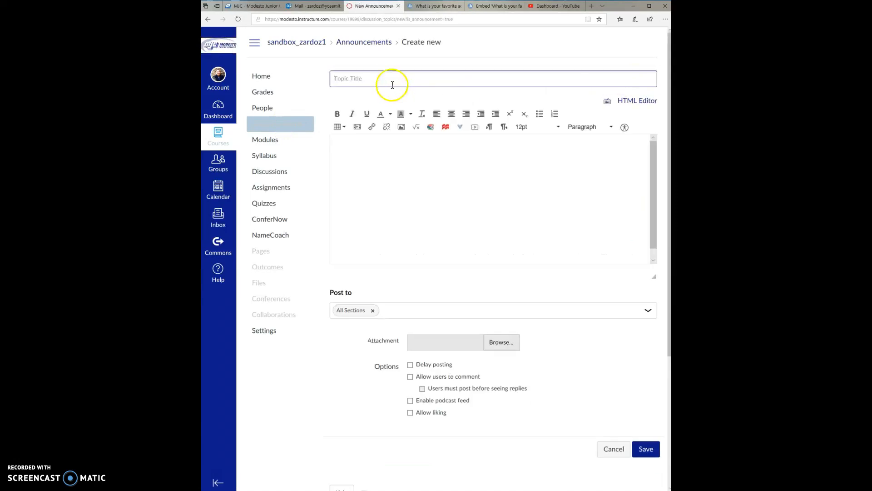
{"action": "type", "text": "Test Poll"}
Enter "Introduction....." in the announcement body, followed by blank lines
{"action": "left_click", "coordinate": [396, 164]}
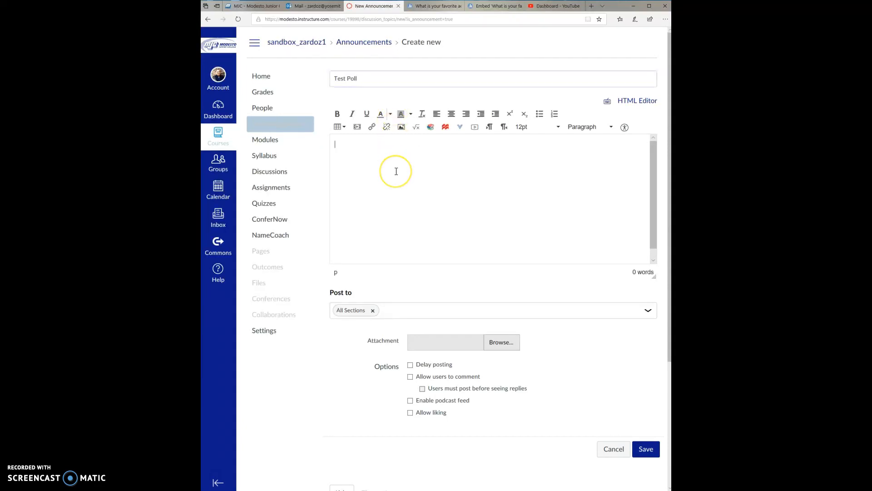
{"action": "type", "text": "Introduction....."}
{"action": "left_click", "coordinate": [393, 168]}
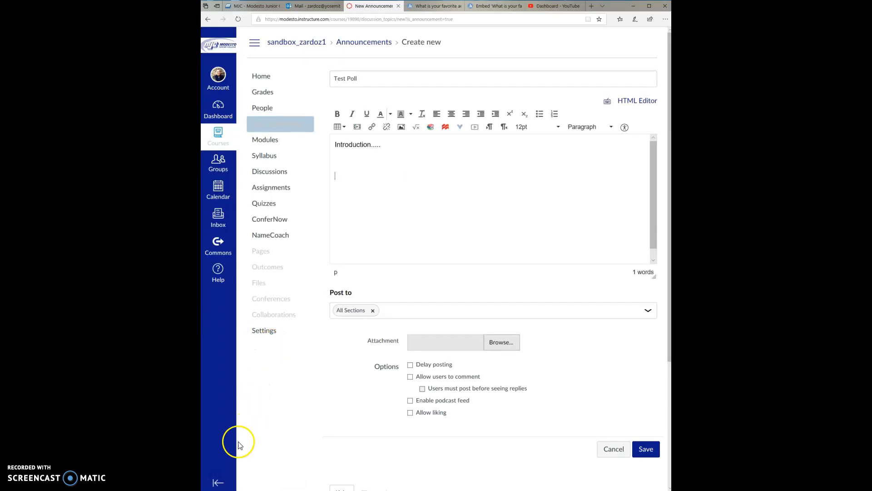
Paste the copied iframe code below the introduction in the announcement's HTML source and return to the rich content view
{"action": "left_click", "coordinate": [636, 100]}
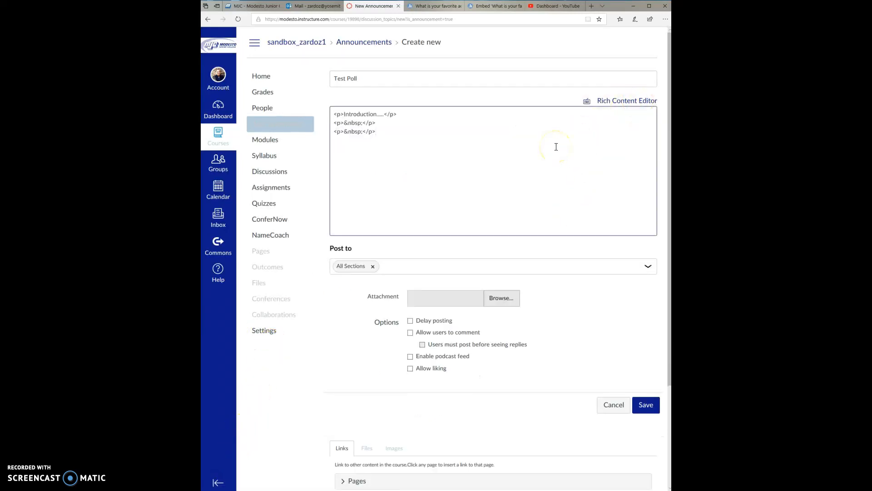
{"action": "left_click", "coordinate": [452, 154]}
{"action": "key", "text": "ctrl+v"}
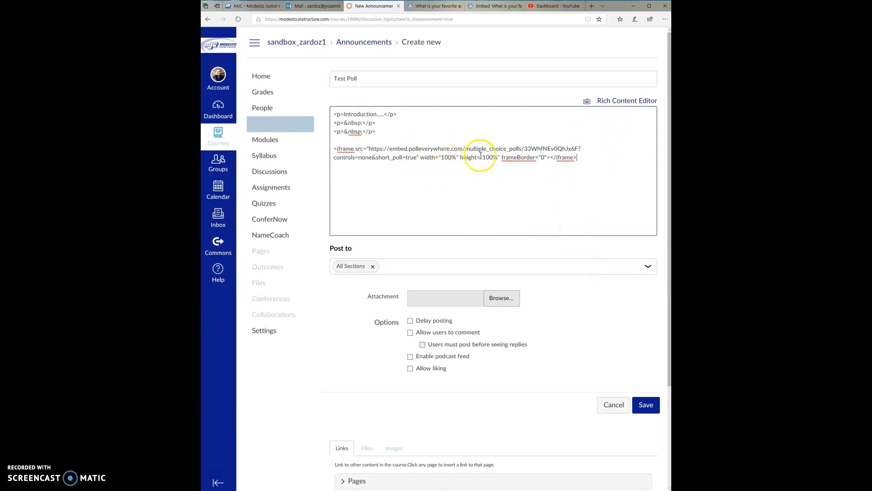
{"action": "left_click", "coordinate": [625, 102]}
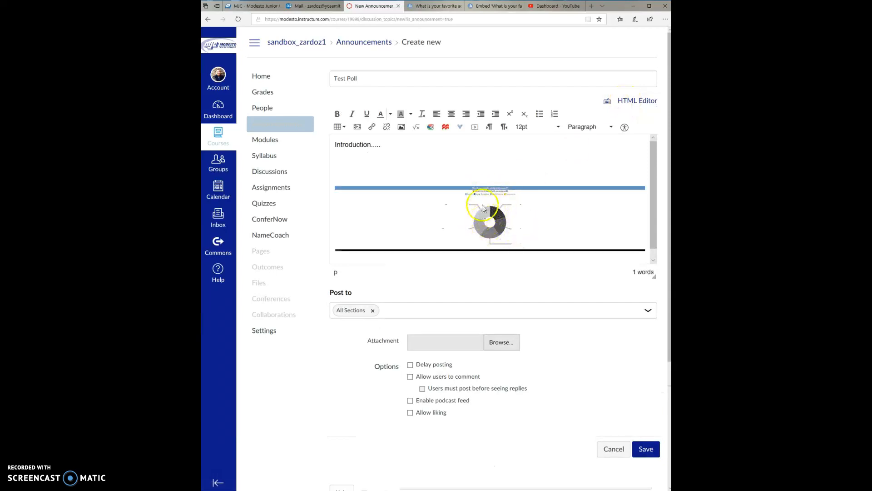
Set the embedded iframe's width to 800 and height to 600 in the HTML source, and return to the rich content view
{"action": "left_click", "coordinate": [627, 102]}
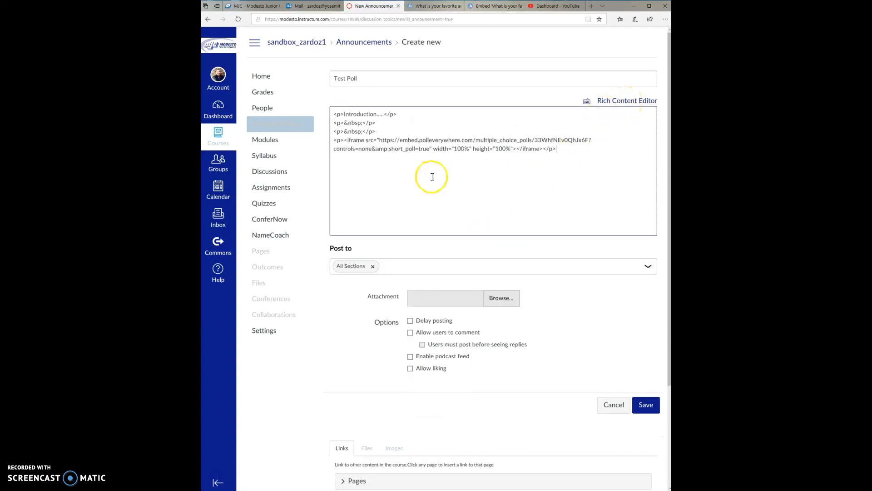
{"action": "left_click_drag", "start_coordinate": [455, 149], "coordinate": [468, 150]}
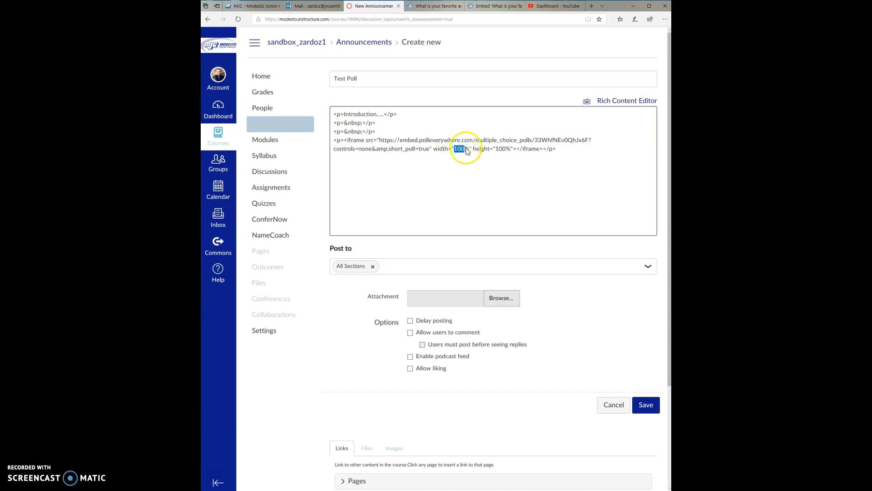
{"action": "type", "text": "800"}
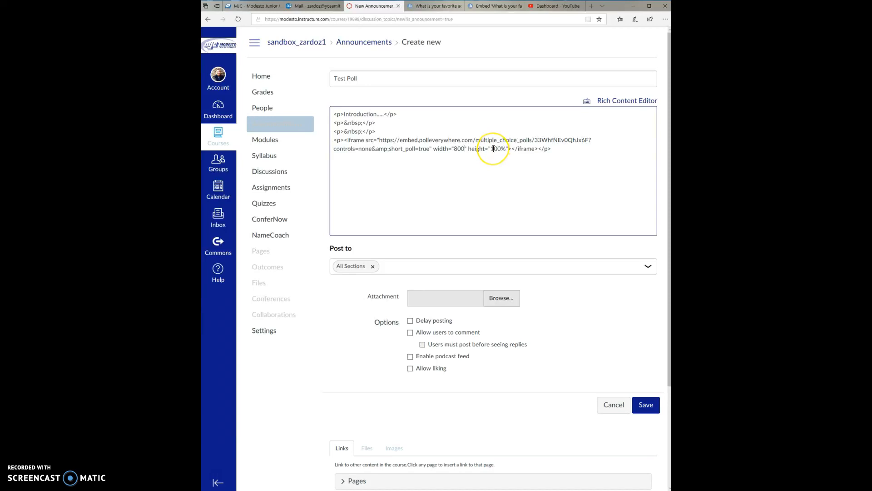
{"action": "left_click_drag", "start_coordinate": [491, 149], "coordinate": [506, 149]}
{"action": "type", "text": "600"}
{"action": "left_click", "coordinate": [636, 102]}
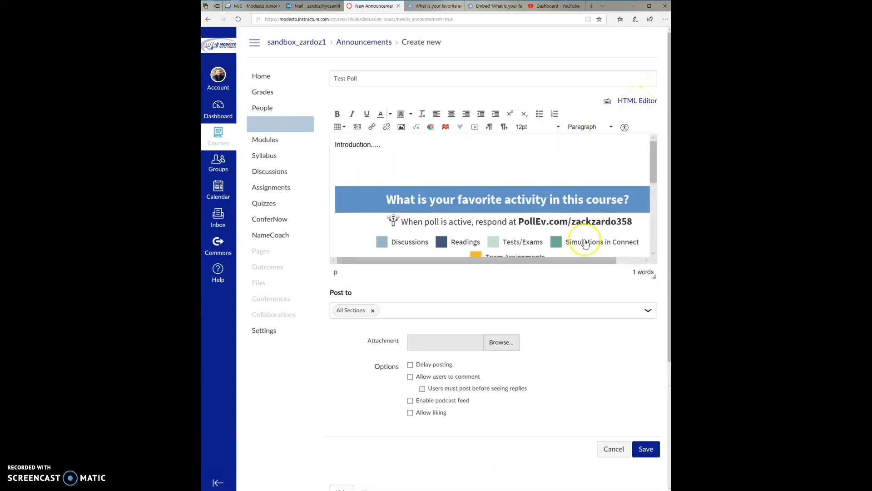
Enlarge the announcement's content editor vertically to fit the whole embedded poll chart
{"action": "left_click_drag", "start_coordinate": [654, 274], "coordinate": [653, 452]}
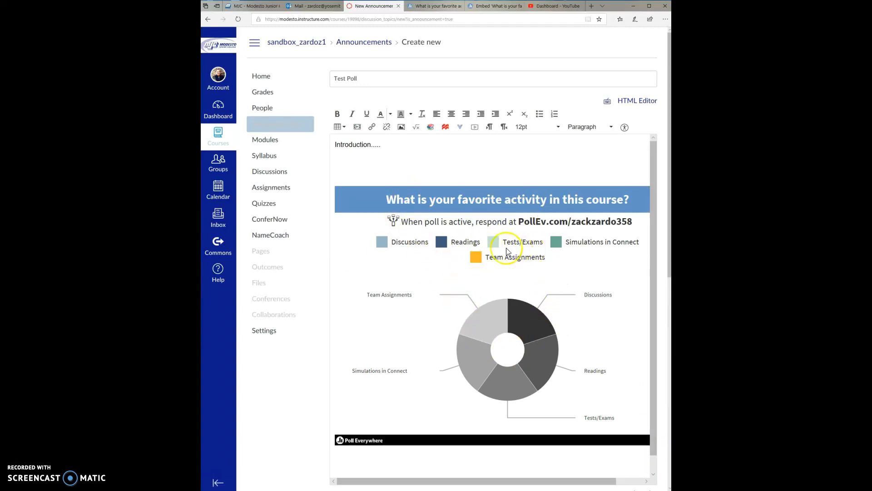
{"action": "scroll", "coordinate": [548, 286], "scroll_direction": "down", "scroll_amount": 6}
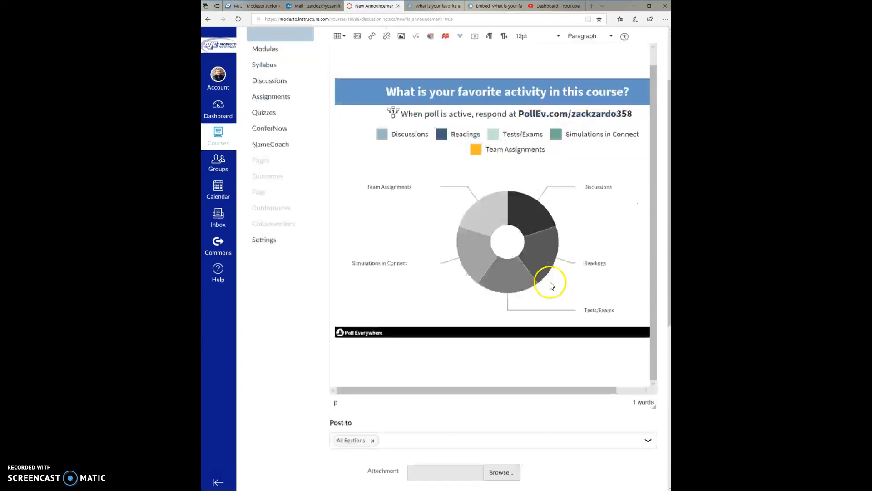
Switch to Poll Everywhere and activate the "What is your favorite activity in this course?" poll for the audience
{"action": "scroll", "coordinate": [548, 286], "scroll_direction": "up", "scroll_amount": 6}
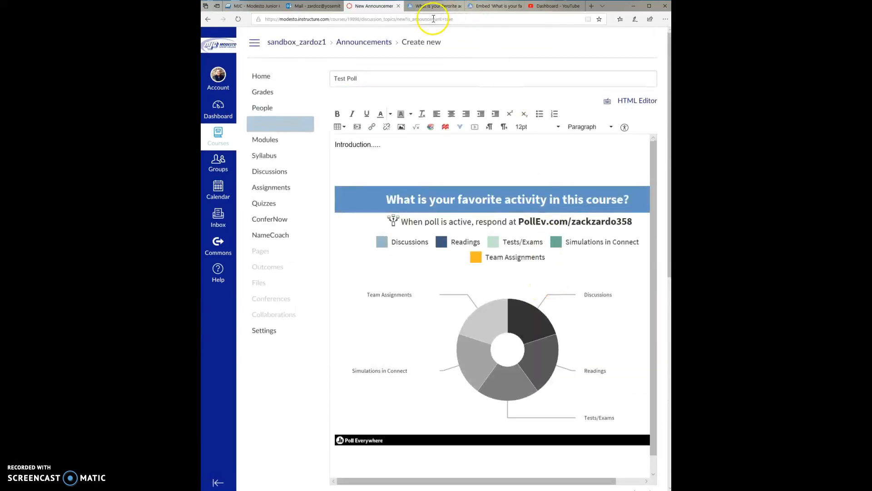
{"action": "left_click", "coordinate": [425, 6]}
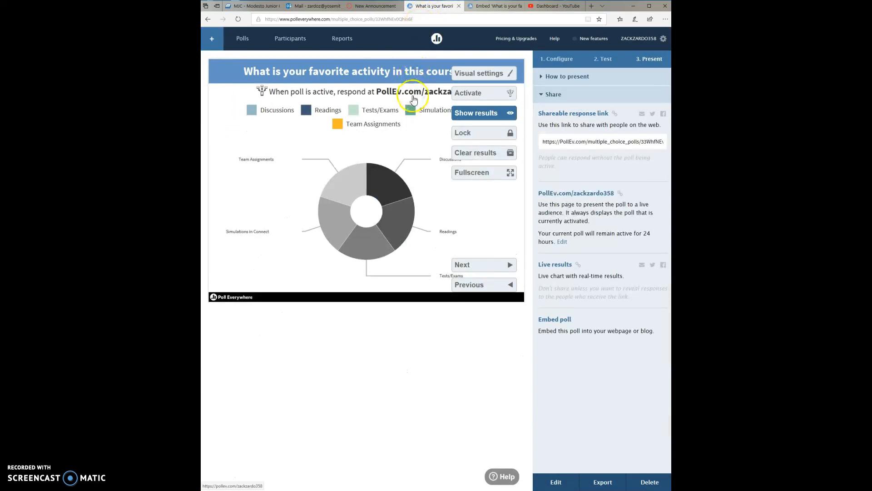
{"action": "mouse_move", "coordinate": [475, 95]}
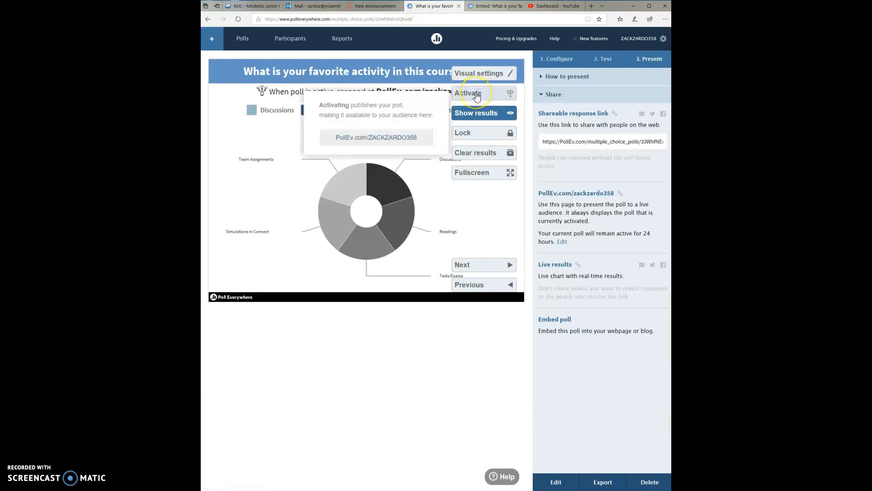
{"action": "left_click", "coordinate": [476, 95]}
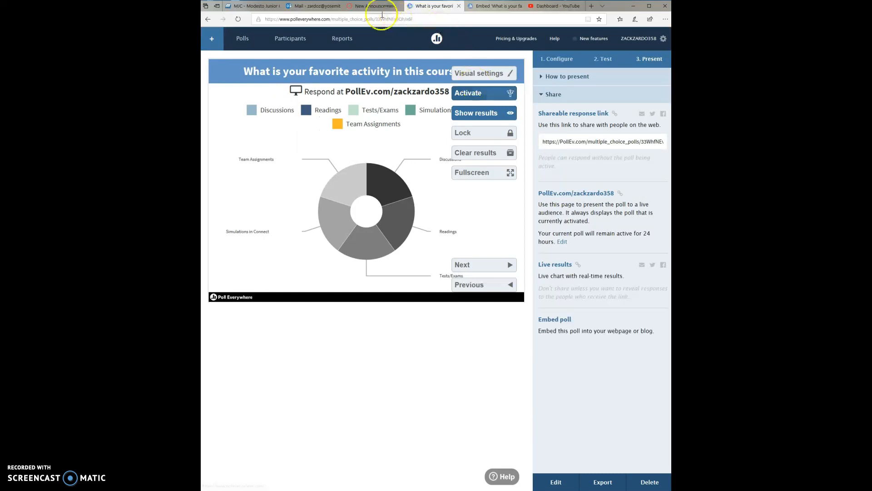
Return to the Test Poll announcement draft in Canvas and save it to post the announcement
{"action": "left_click", "coordinate": [383, 6]}
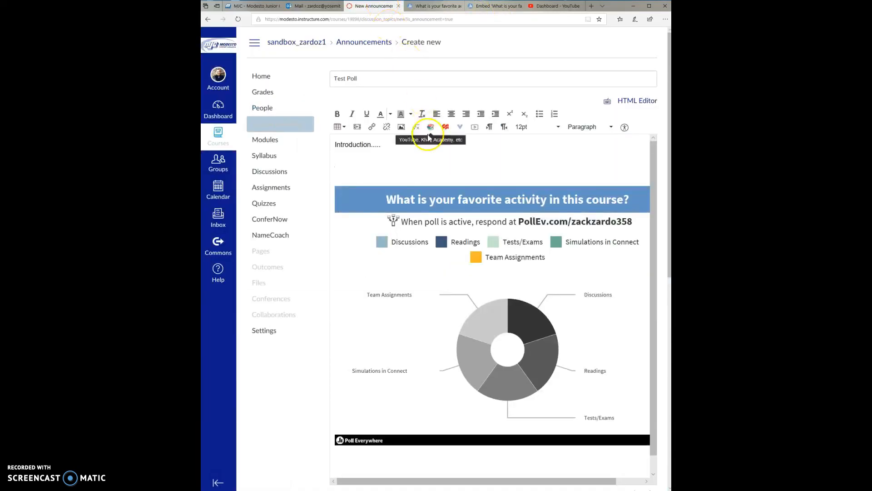
{"action": "scroll", "coordinate": [427, 136], "scroll_direction": "down", "scroll_amount": 9}
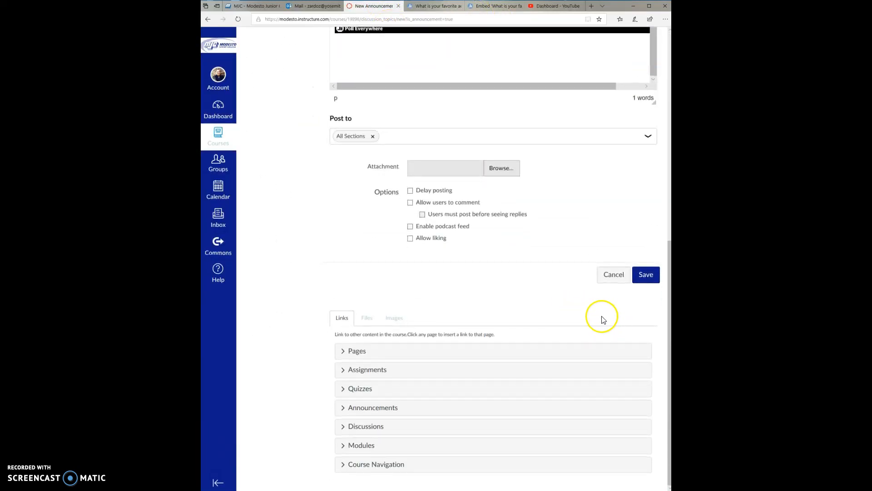
{"action": "left_click", "coordinate": [646, 275]}
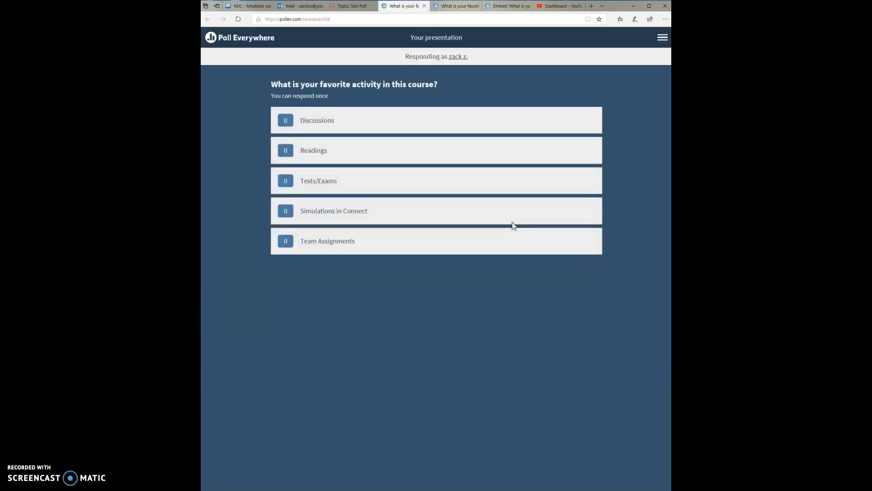
Answer the poll on its response page with "Simulations in Connect" and return to the posted Test Poll announcement to check the chart
{"action": "left_click", "coordinate": [328, 215]}
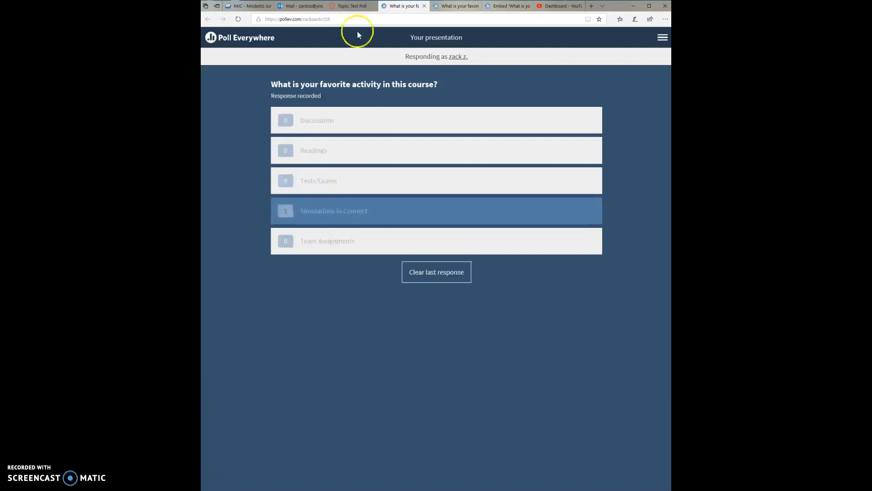
{"action": "left_click", "coordinate": [350, 6]}
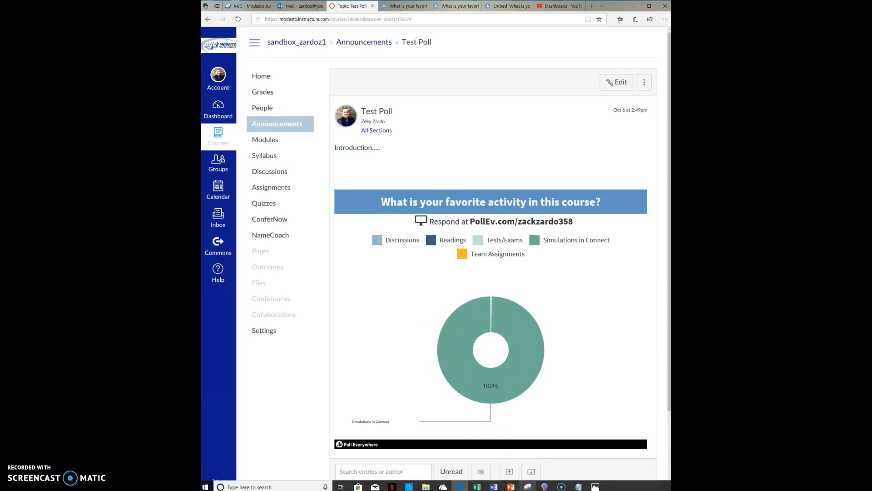
Switch to Photos and view the PollEverywhere.jpg screenshot of a poll announcement on a phone
{"action": "left_click", "coordinate": [595, 486]}
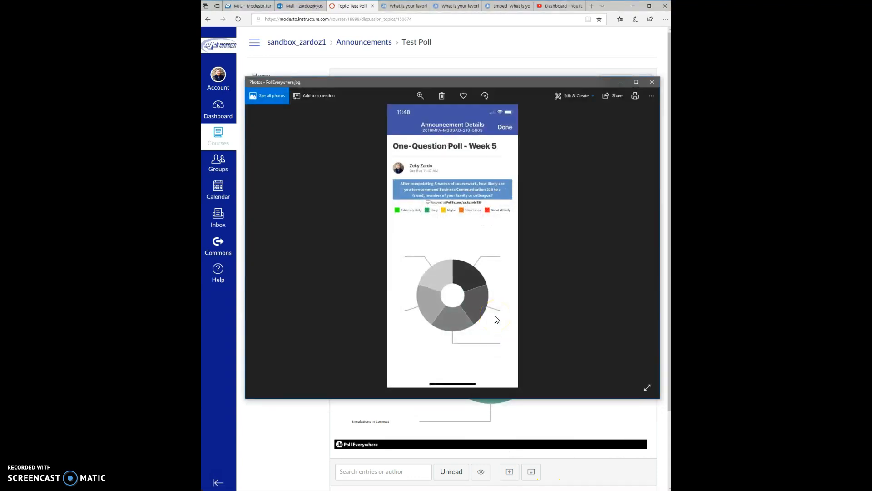